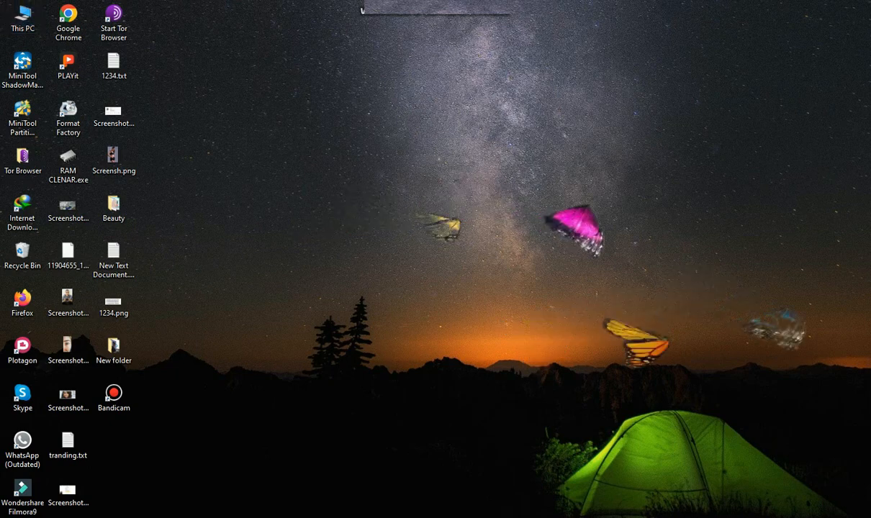
right_click(360, 11)
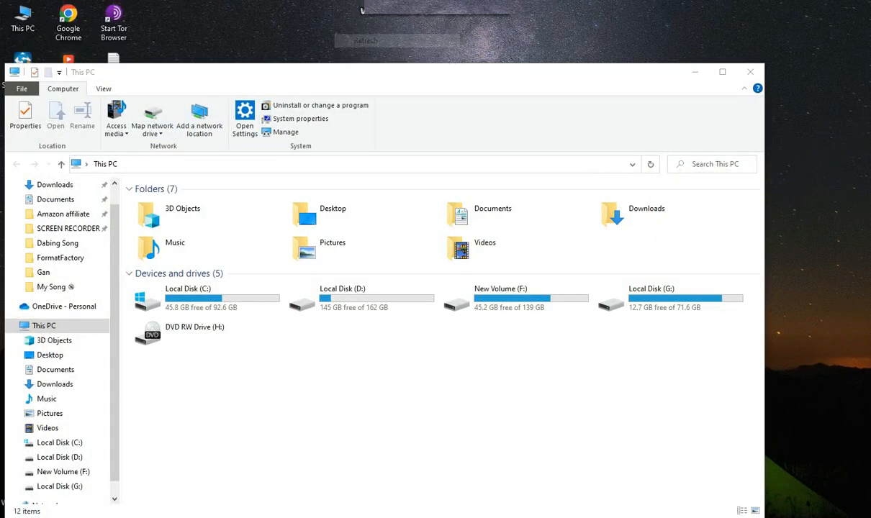
right_click(361, 11)
right_click(361, 10)
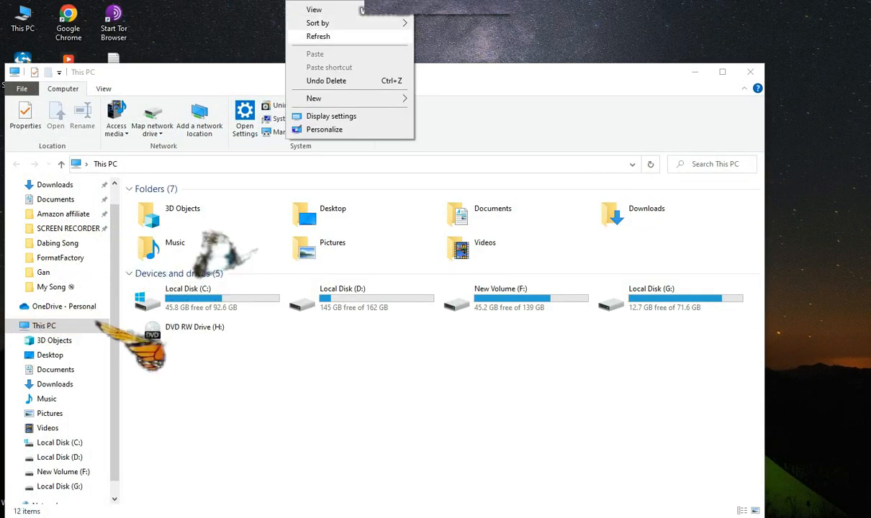
left_click(318, 37)
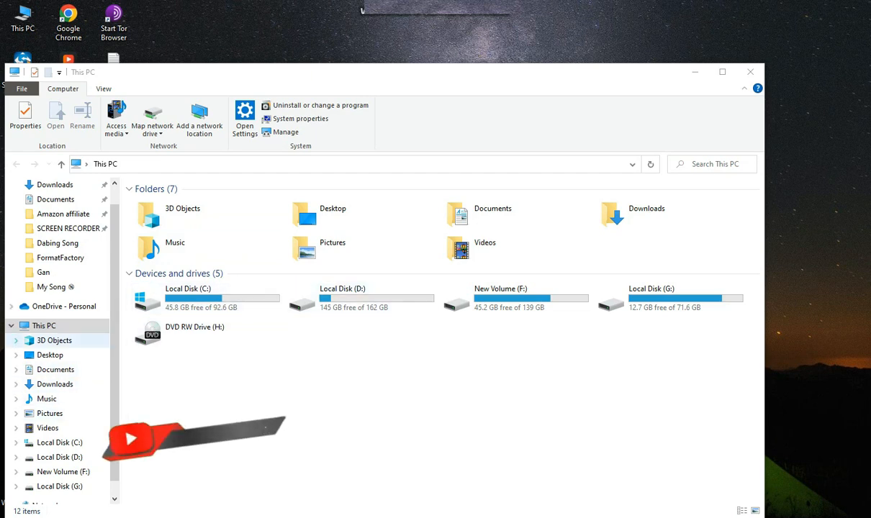
Open Computer Management for This PC and show Disk Management
right_click(45, 325)
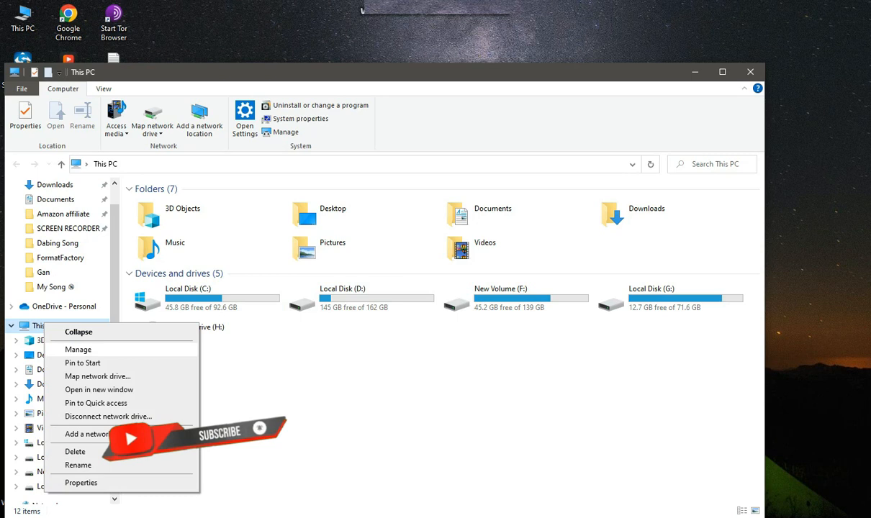
left_click(79, 351)
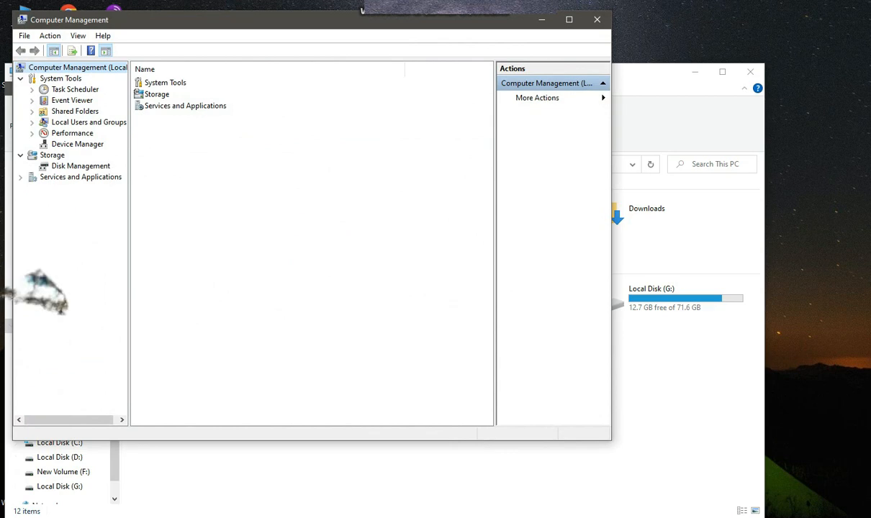
left_click(81, 166)
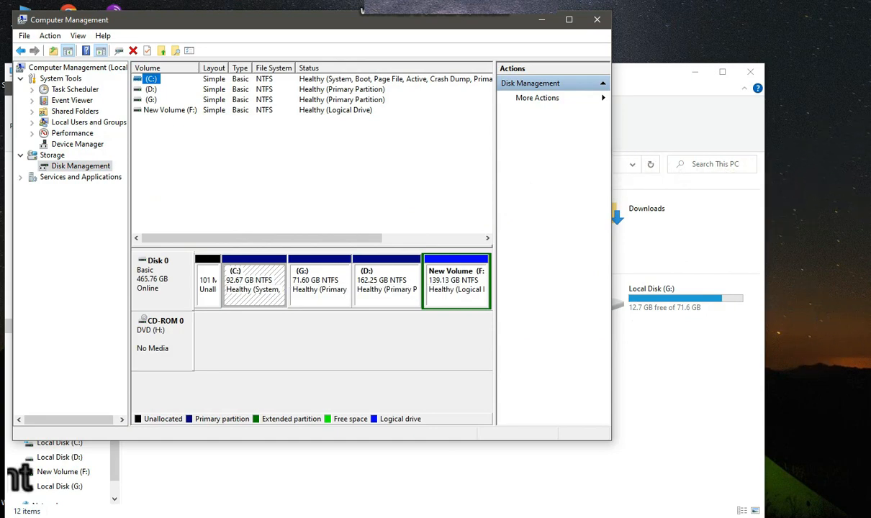
Move the Computer Management window aside to examine the drives in This PC, and bring it back into view
left_click_drag(310, 19, 343, 379)
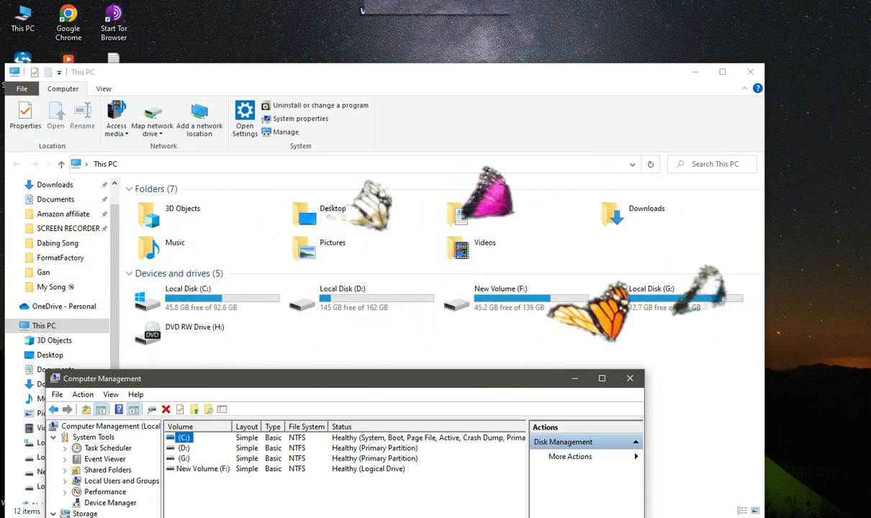
left_click_drag(360, 379, 364, 403)
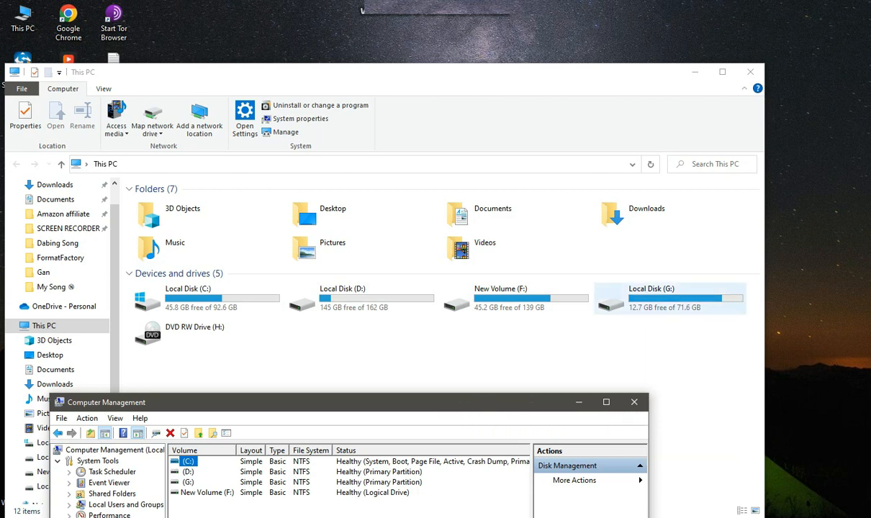
left_click_drag(349, 403, 345, 429)
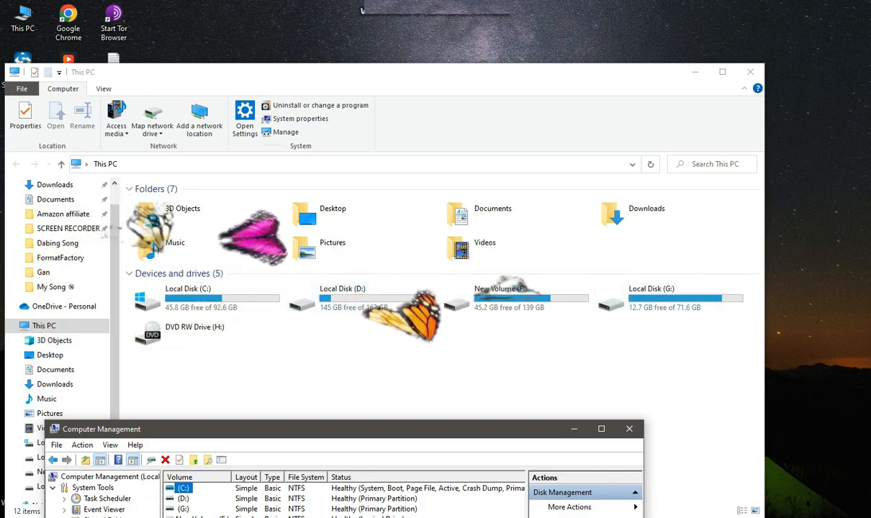
left_click_drag(344, 429, 347, 151)
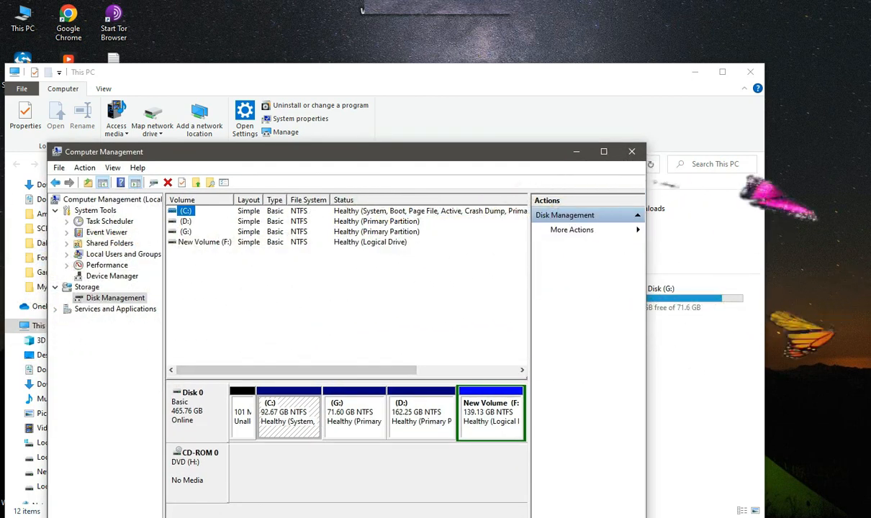
left_click_drag(347, 151, 319, 98)
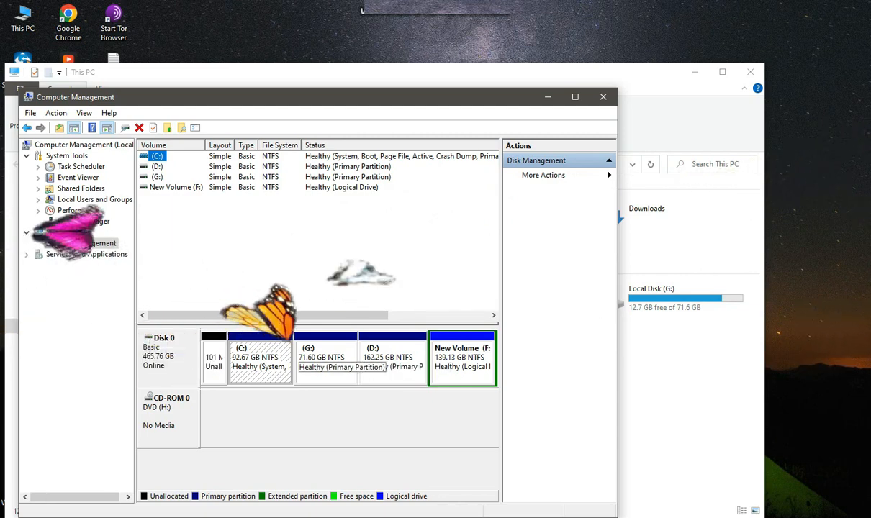
Shrink volume G: by 5000 MB in Disk Management and minimize Computer Management
right_click(319, 372)
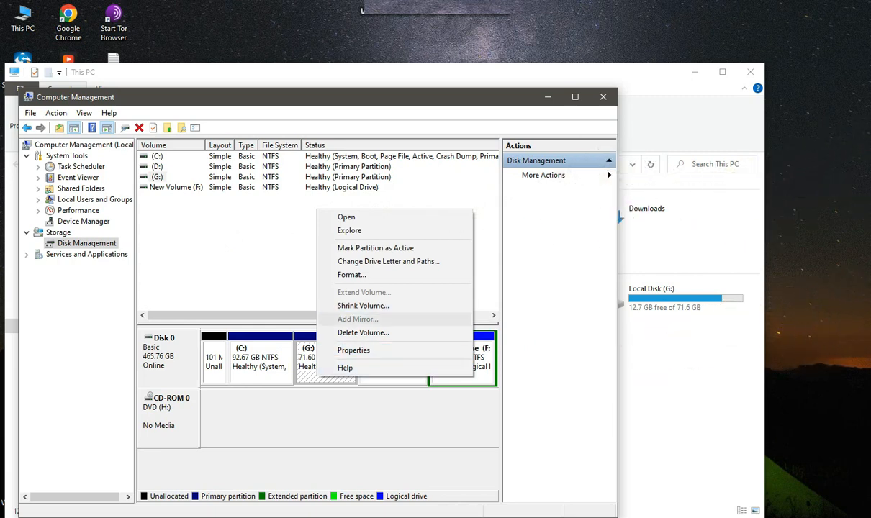
left_click(307, 379)
right_click(308, 379)
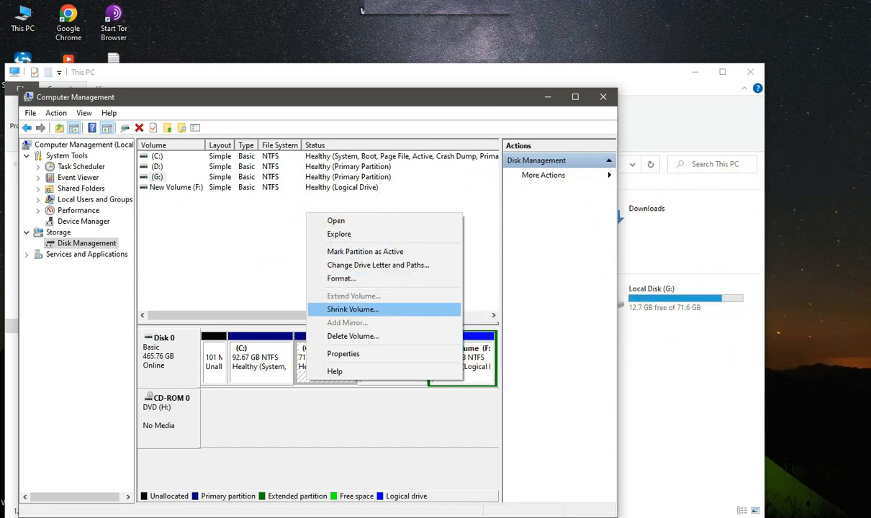
left_click(353, 308)
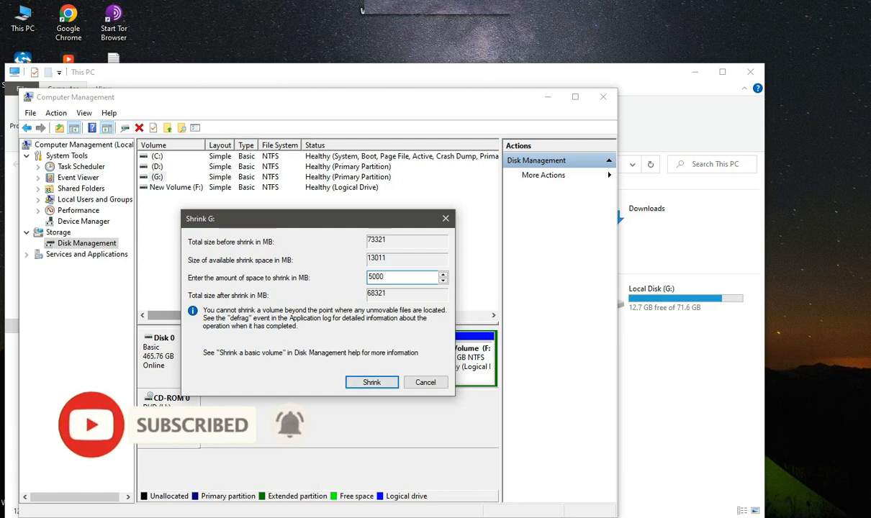
key("Return")
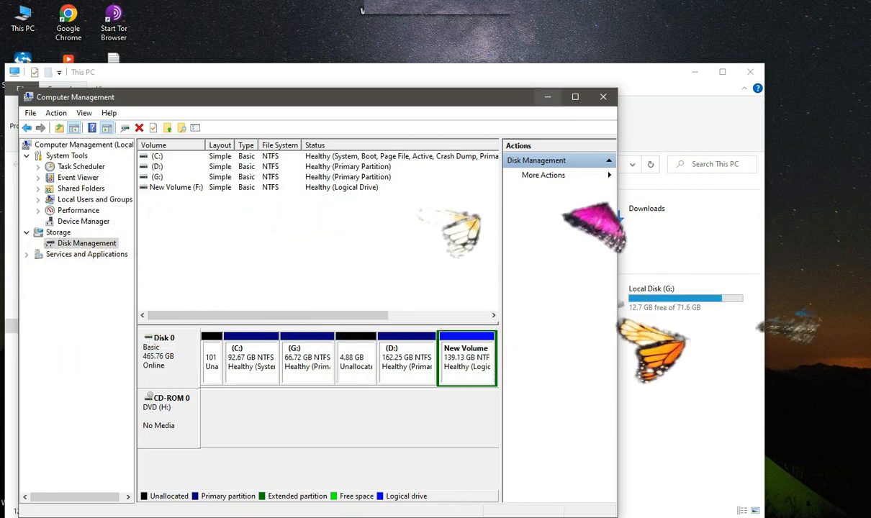
left_click(548, 96)
right_click(268, 9)
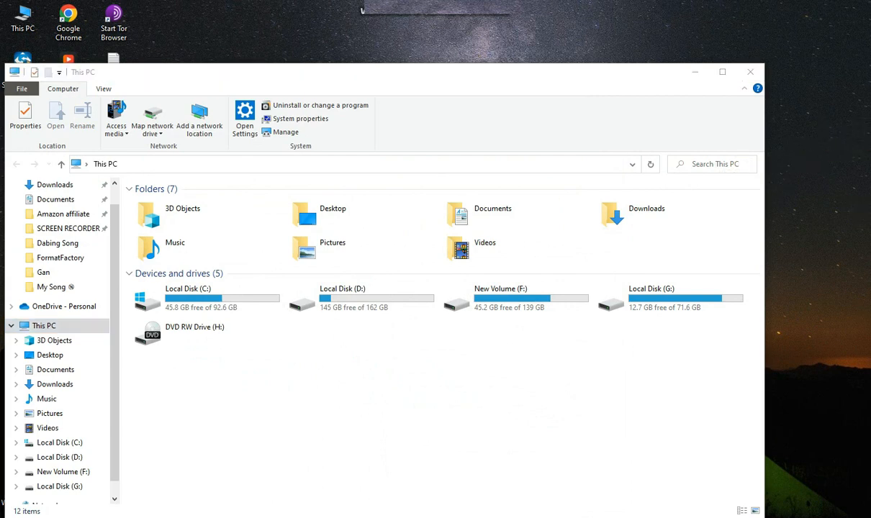
left_click(315, 46)
right_click(273, 3)
left_click(306, 38)
right_click(273, 3)
left_click(305, 38)
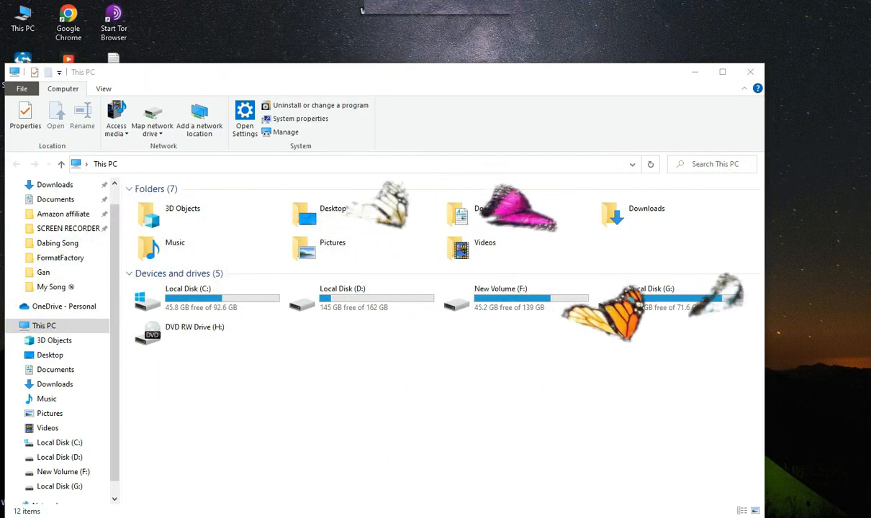
left_click_drag(180, 72, 239, 115)
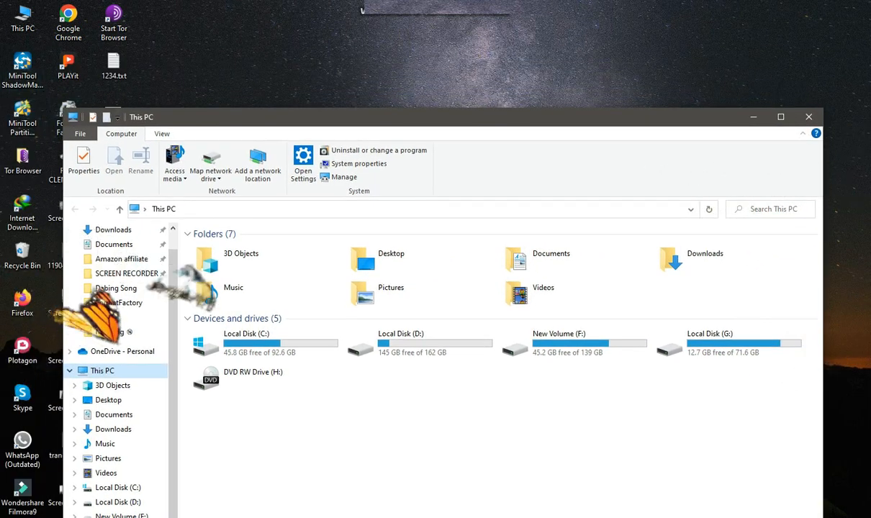
right_click(232, 31)
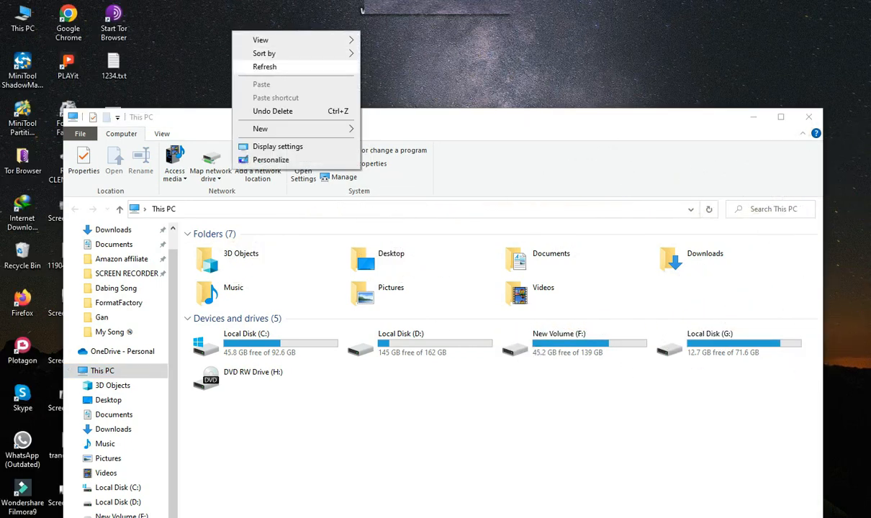
left_click(264, 67)
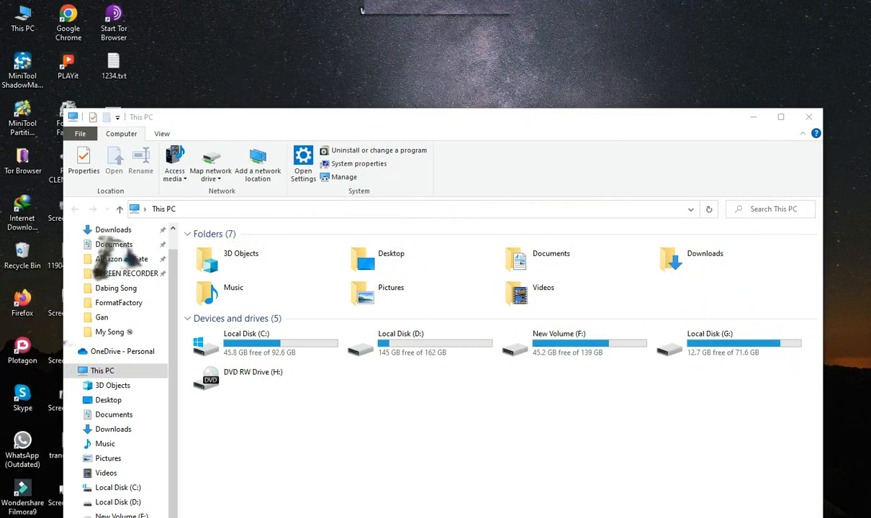
right_click(222, 37)
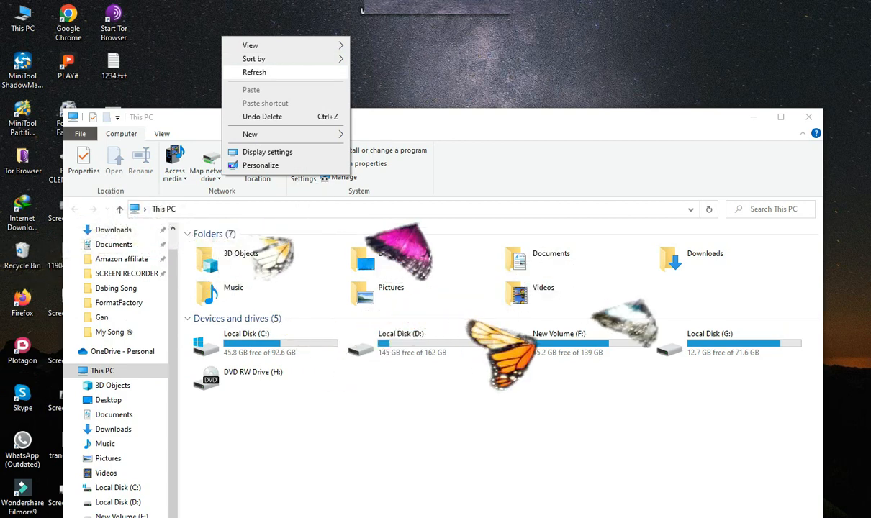
left_click(254, 72)
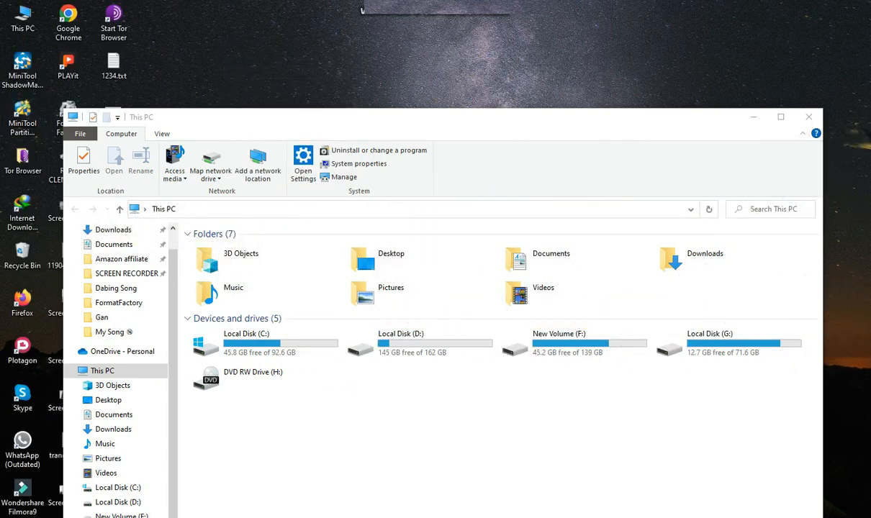
right_click(347, 29)
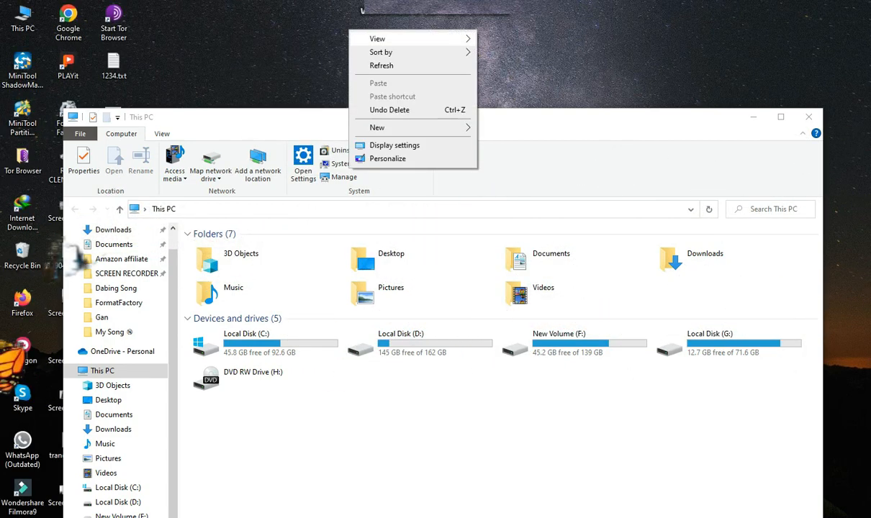
left_click(380, 65)
right_click(326, 17)
left_click(358, 53)
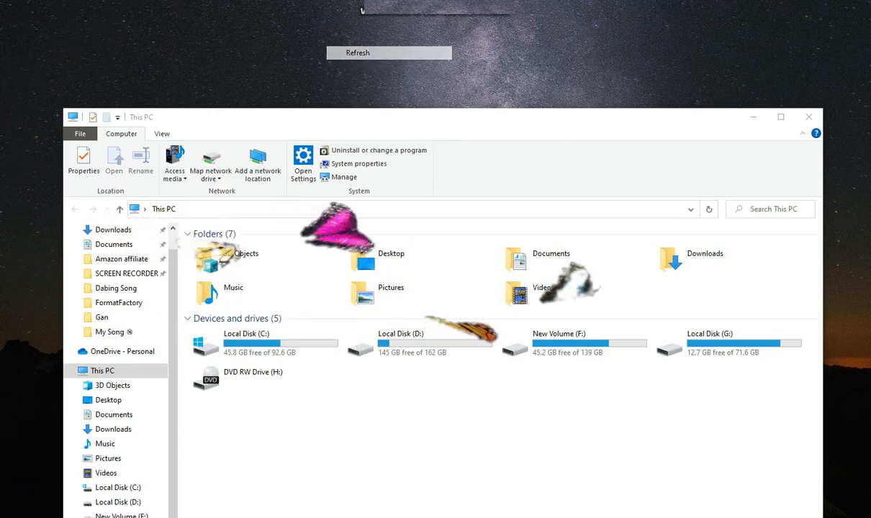
right_click(305, 10)
left_click(339, 46)
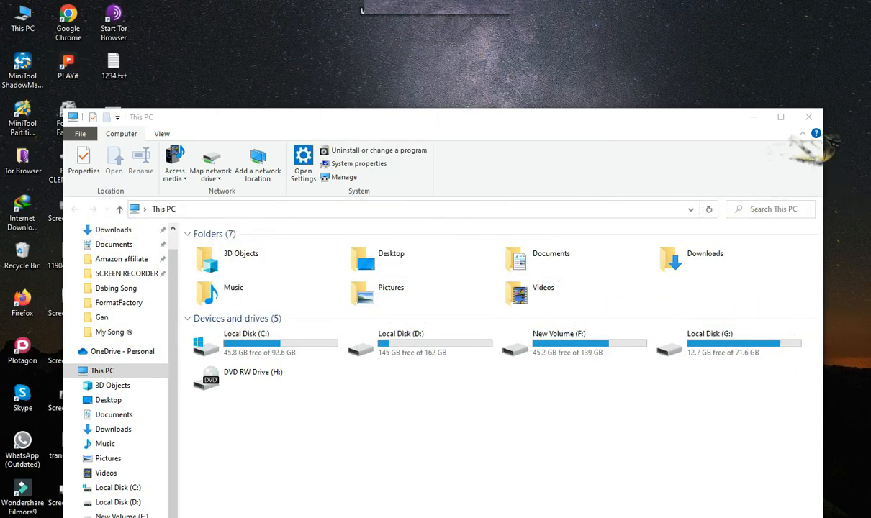
right_click(314, 43)
left_click(339, 78)
right_click(308, 20)
left_click(340, 55)
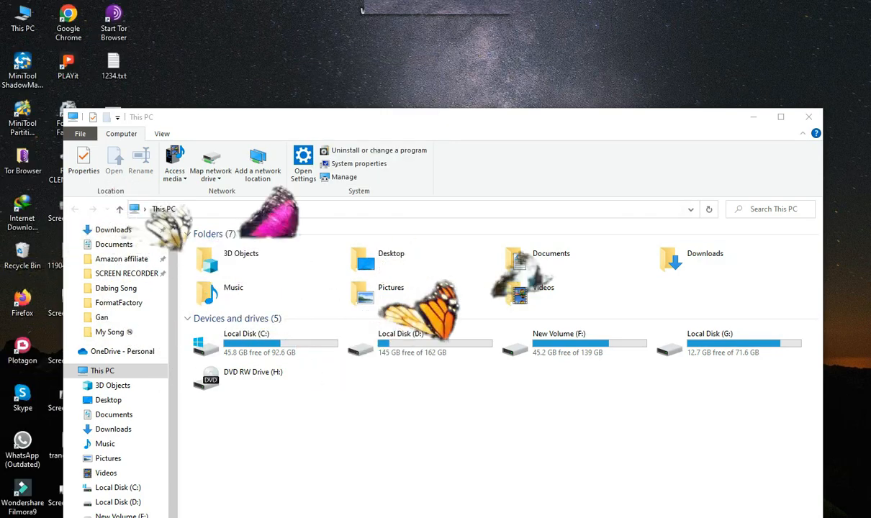
Switch to MiniTool Partition Wizard and extend partition D: with the full 4.88 GB of unallocated space
key("alt+Tab")
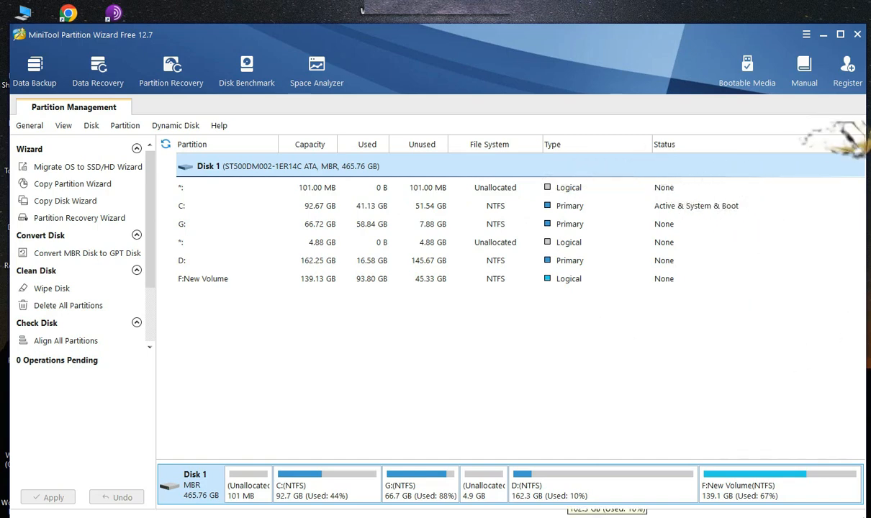
left_click(569, 497)
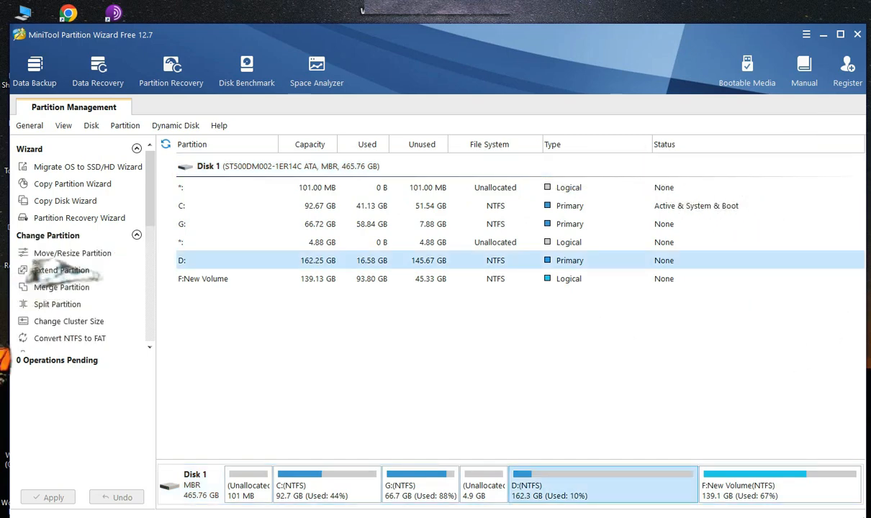
right_click(571, 488)
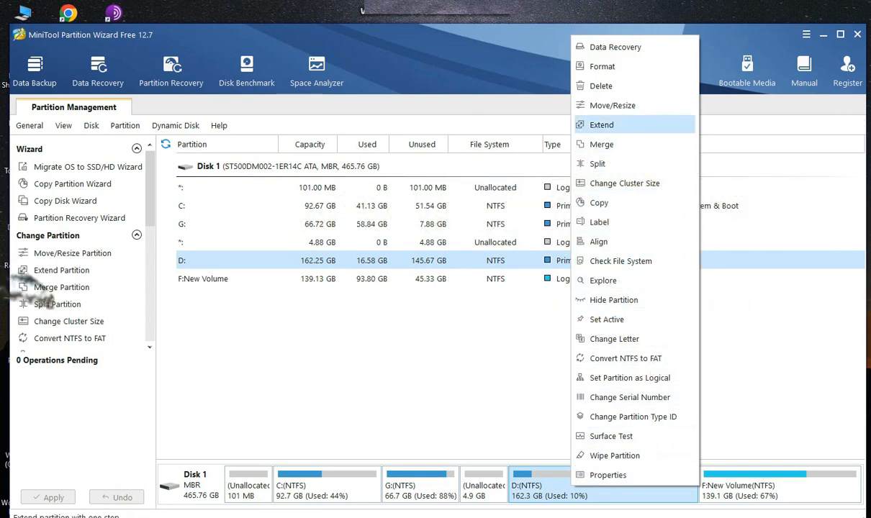
left_click(602, 125)
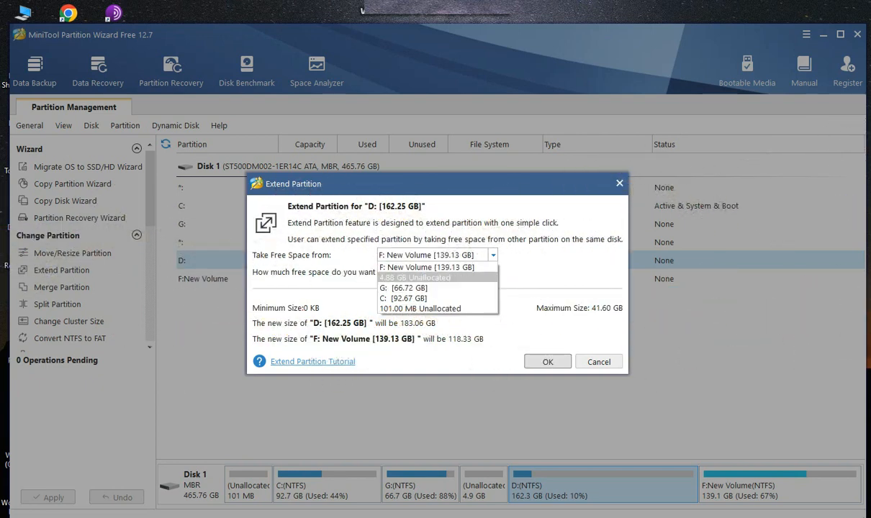
left_click(415, 278)
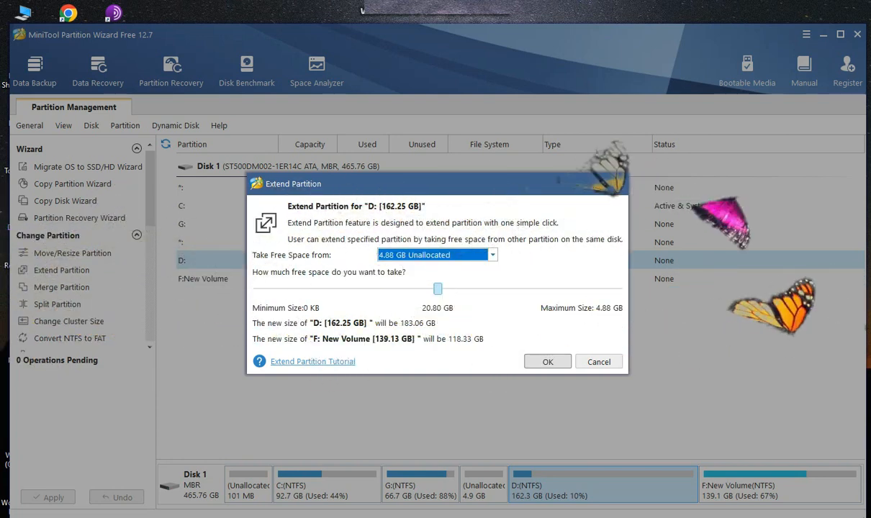
left_click(438, 289)
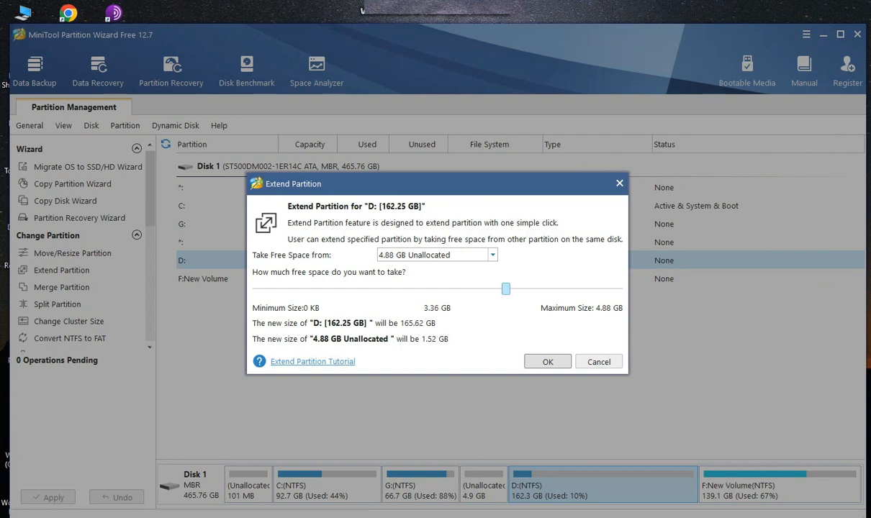
left_click_drag(611, 288, 618, 288)
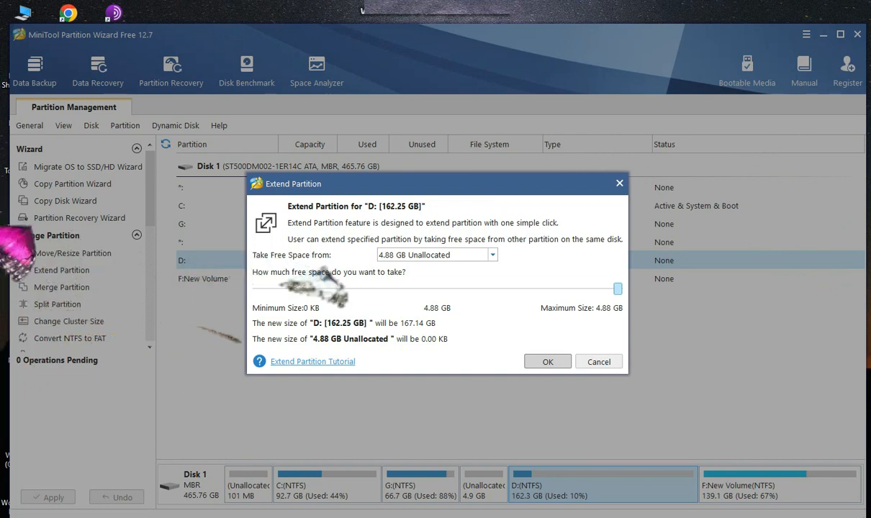
left_click(548, 362)
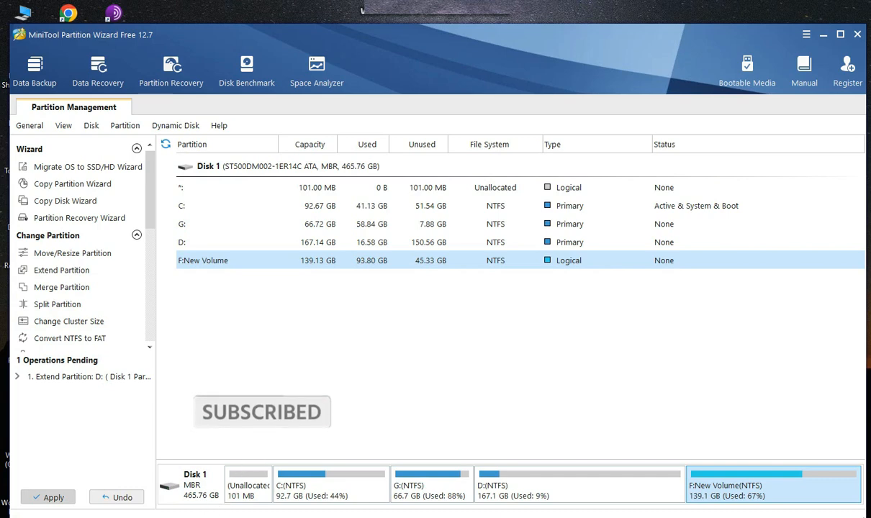
Apply the pending extension of partition D:, dismiss the completion message, and minimize the partition manager
left_click(48, 497)
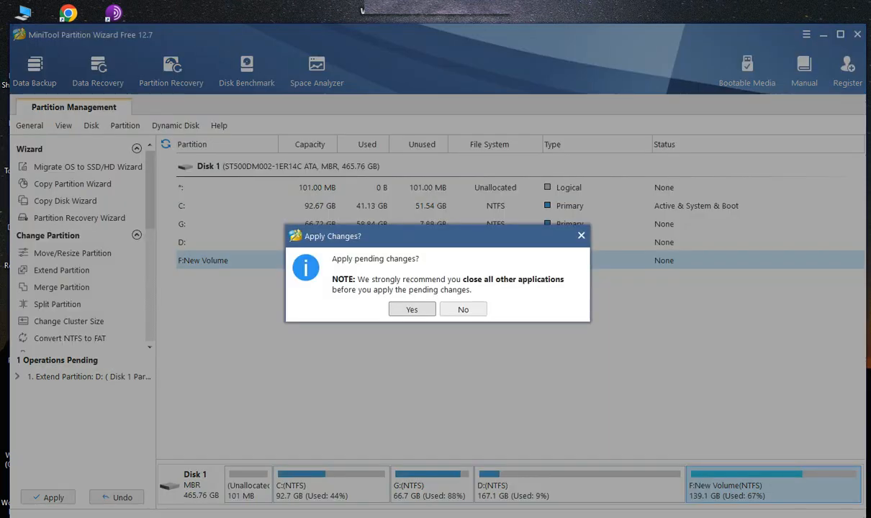
left_click(412, 310)
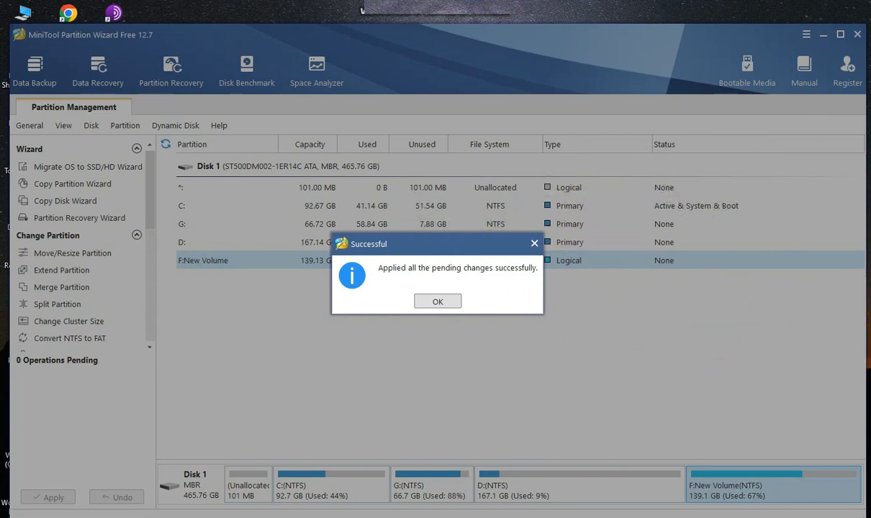
key("Return")
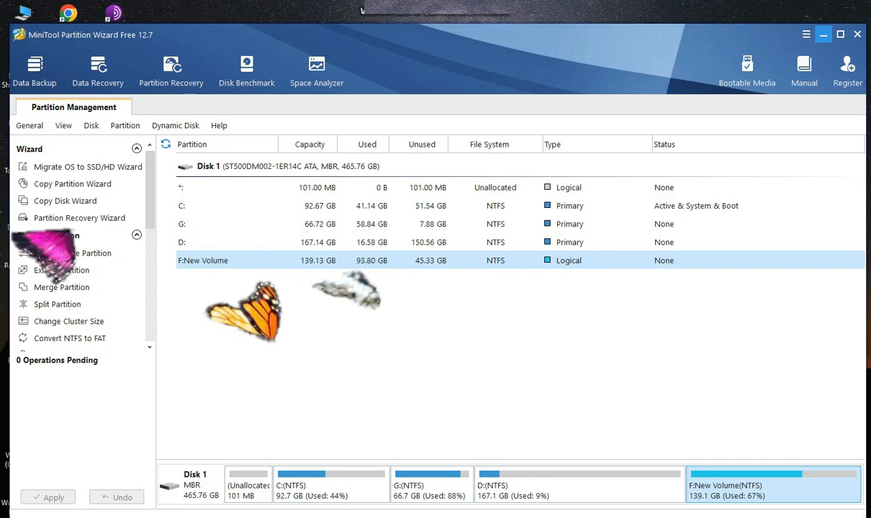
left_click(824, 35)
Refresh the desktop, open This PC, and reposition its window to examine the capacities of drives D: and G:
right_click(304, 88)
left_click(345, 122)
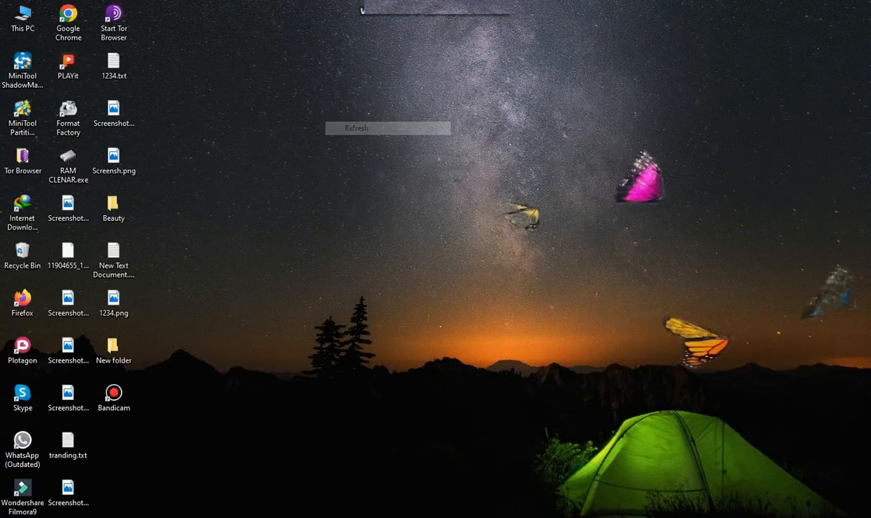
double_click(22, 18)
left_click_drag(288, 117, 224, 50)
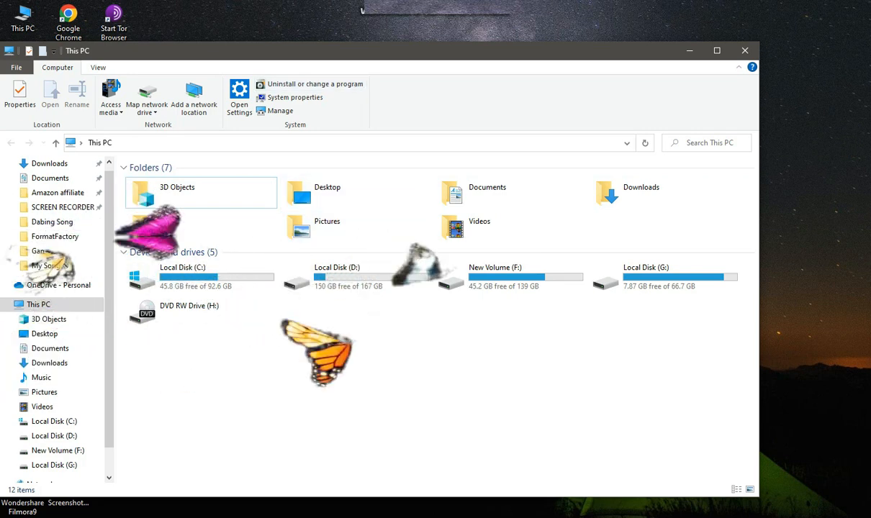
right_click(312, 13)
right_click(314, 14)
left_click(362, 10)
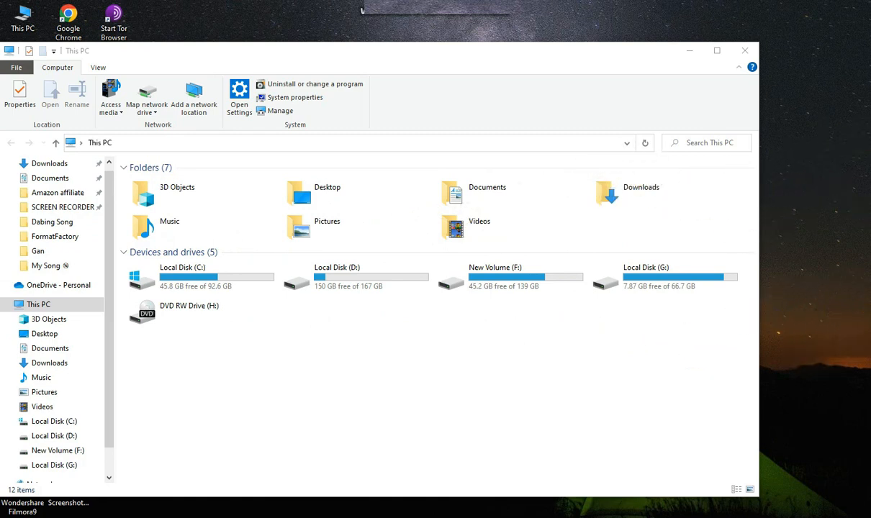
right_click(362, 11)
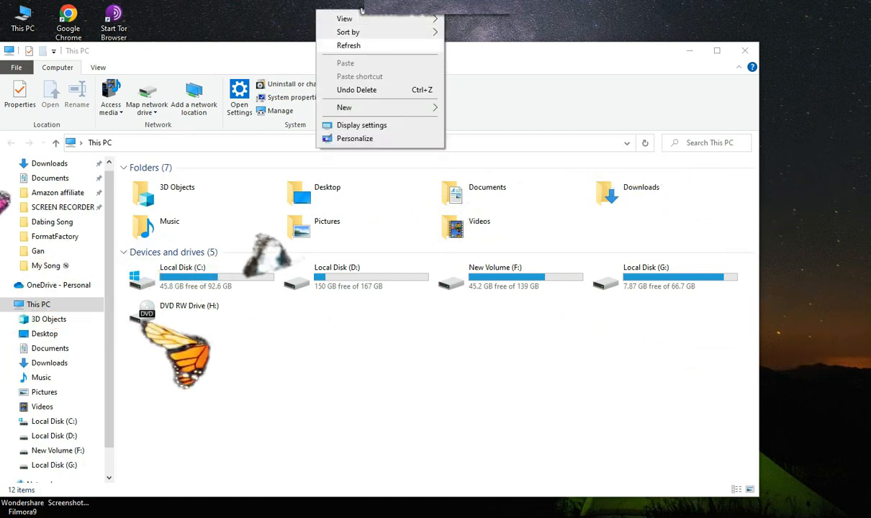
left_click(349, 45)
right_click(328, 1)
left_click(359, 36)
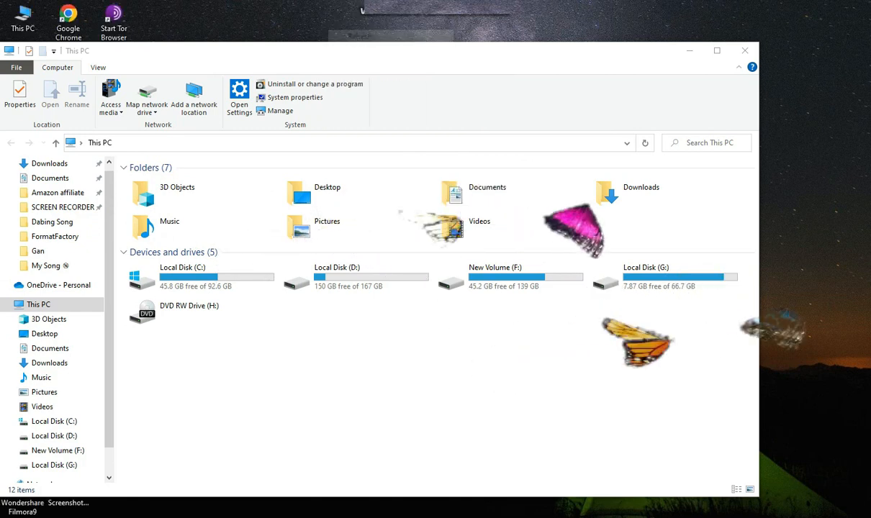
right_click(317, 2)
left_click(349, 36)
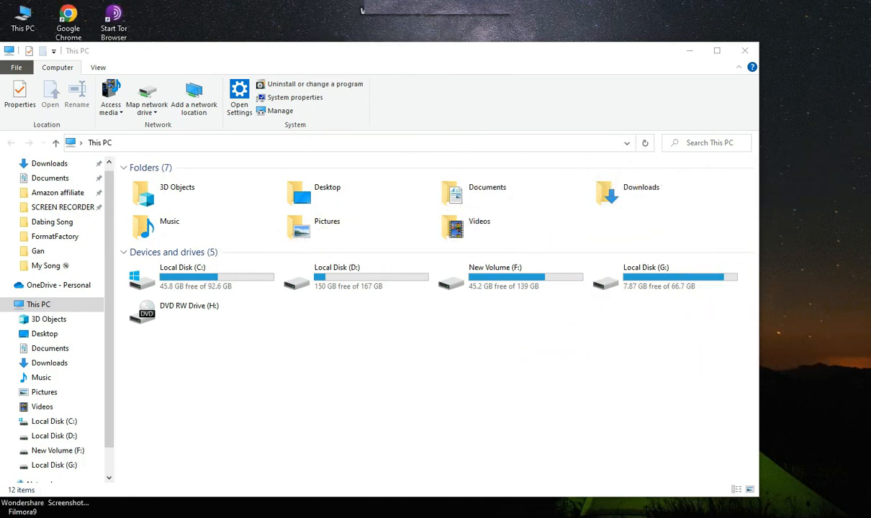
right_click(303, 2)
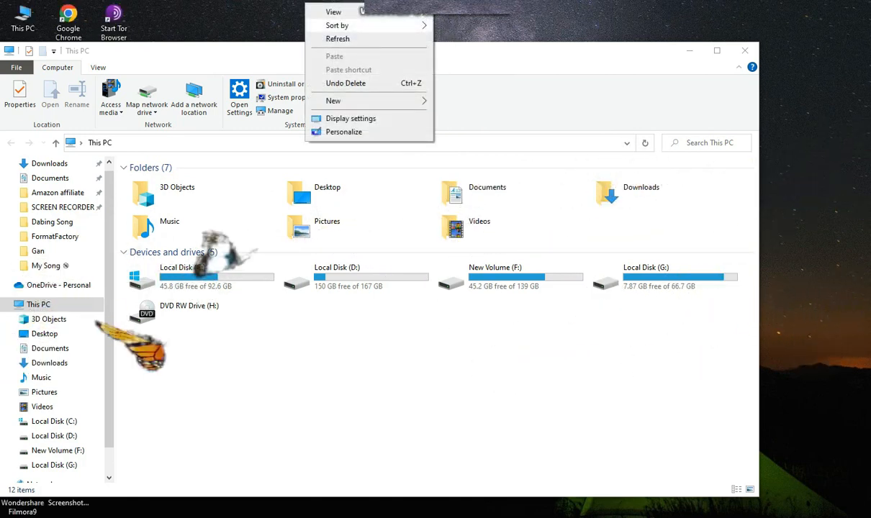
left_click(339, 36)
right_click(277, 2)
left_click(317, 36)
right_click(286, 1)
left_click(349, 36)
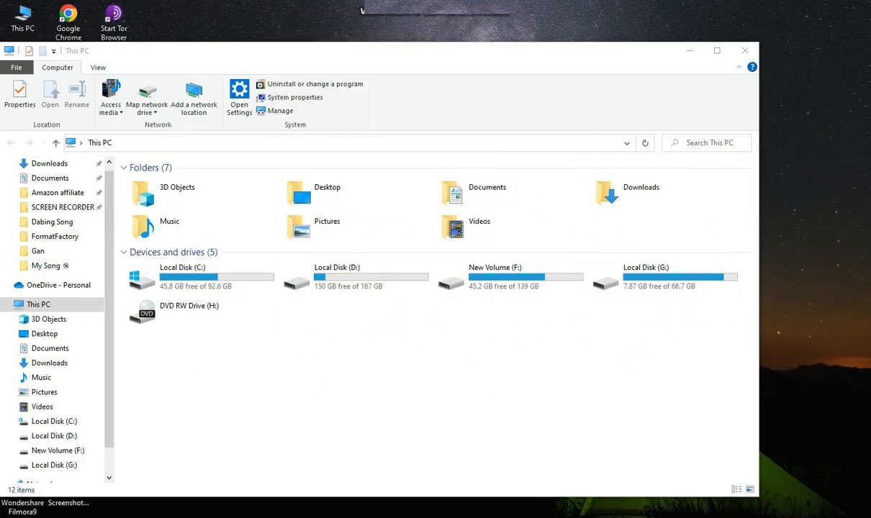